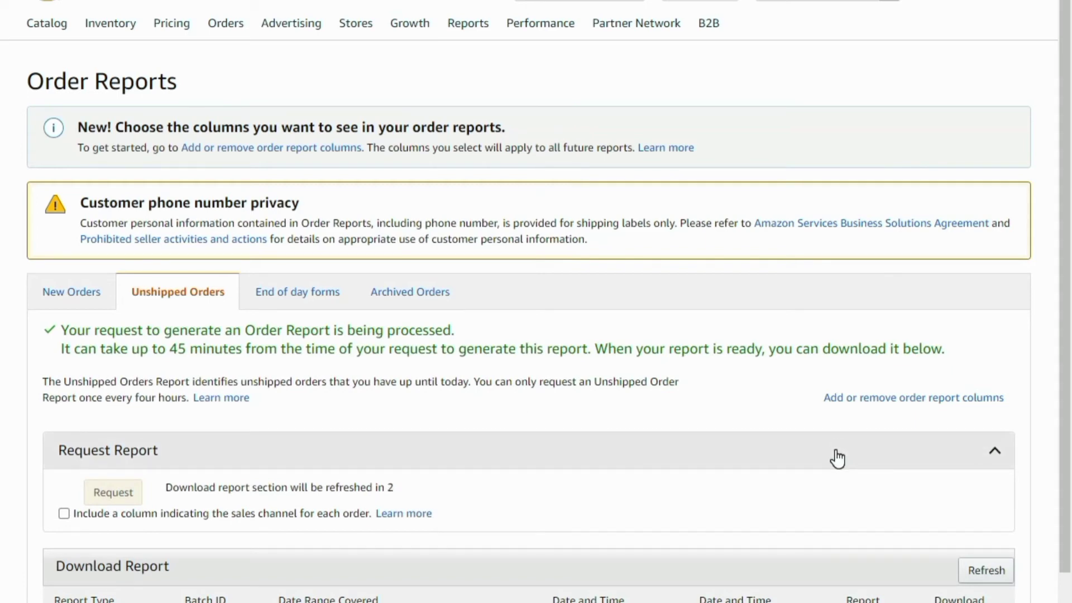
Refresh the unshipped order report list until the newest manual report is ready, and download that report
{"action": "scroll", "coordinate": [914, 479], "scroll_direction": "down", "scroll_amount": 1}
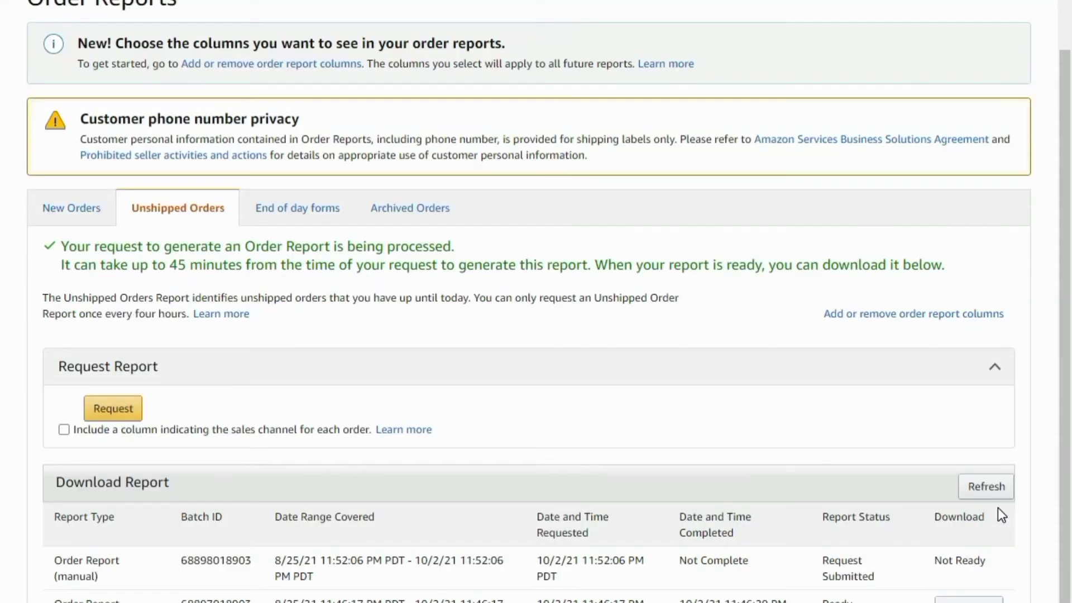
{"action": "left_click", "coordinate": [996, 495]}
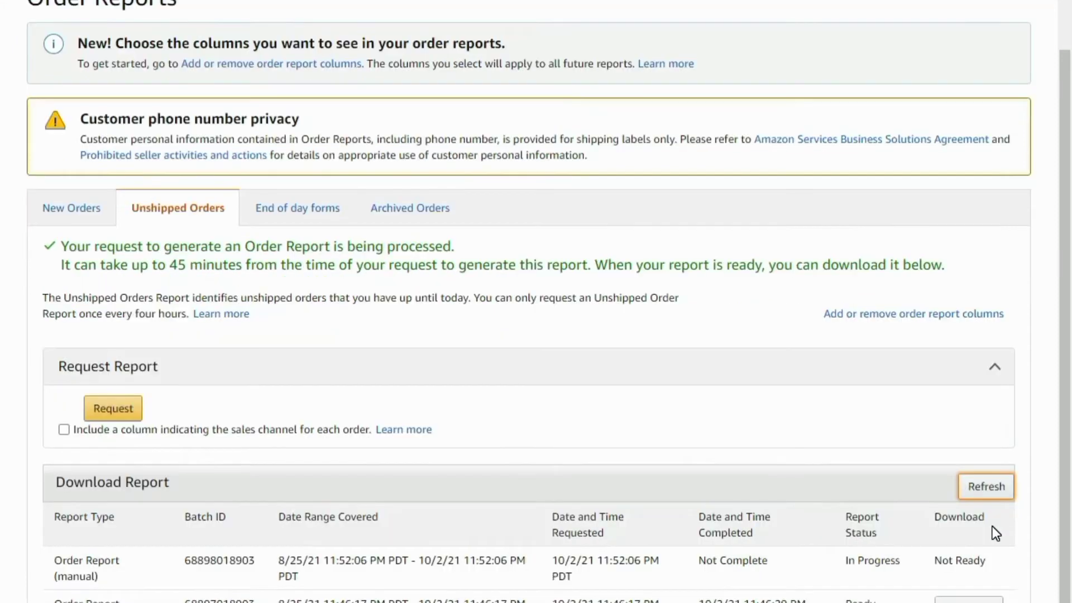
{"action": "left_click_drag", "start_coordinate": [978, 556], "coordinate": [921, 561]}
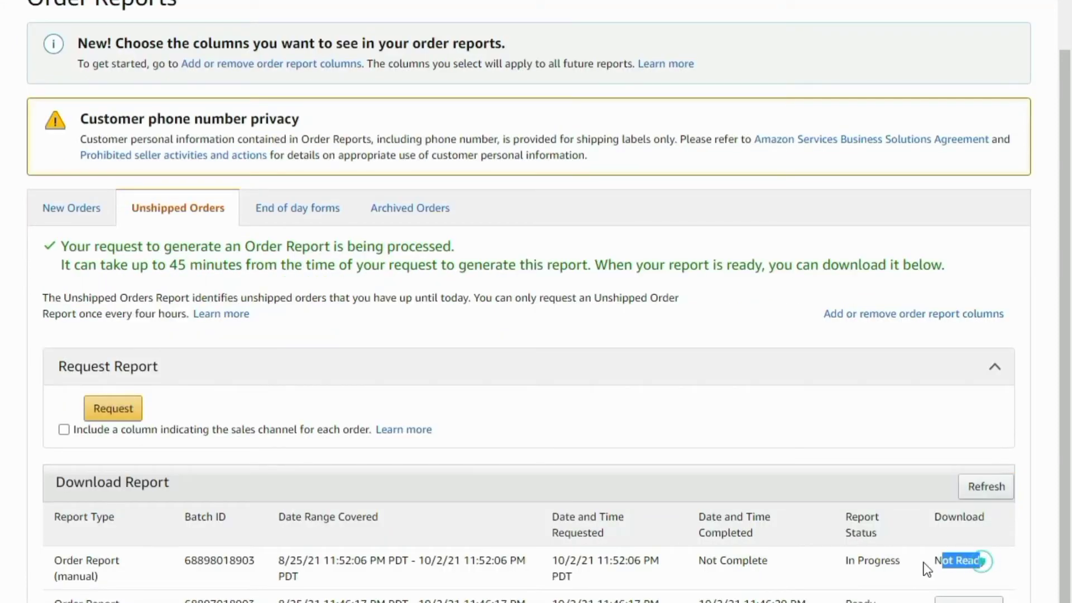
{"action": "left_click", "coordinate": [920, 560]}
{"action": "left_click", "coordinate": [997, 492]}
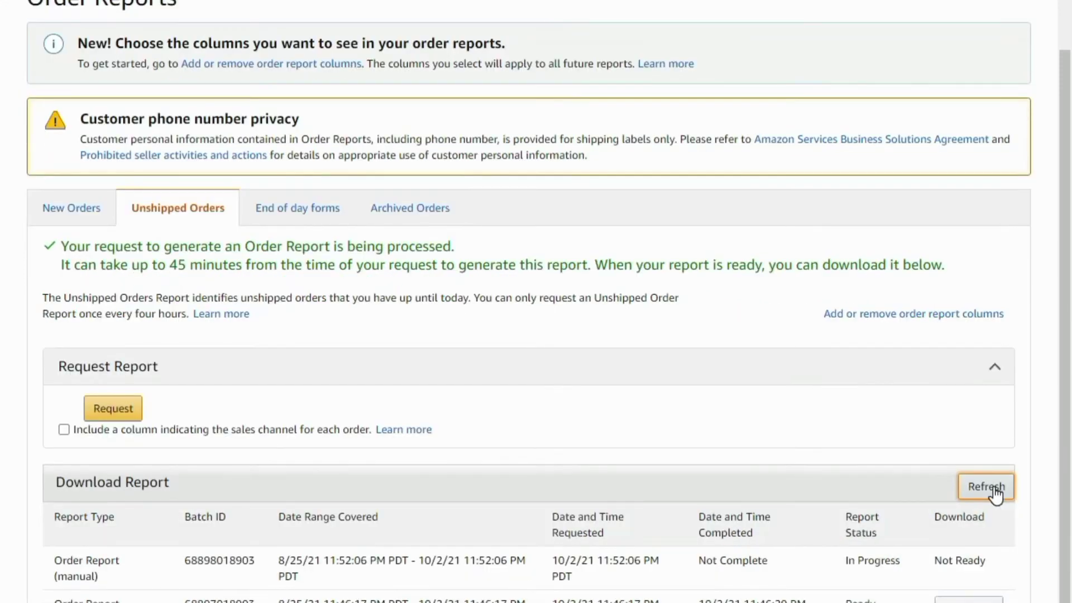
{"action": "left_click", "coordinate": [997, 492]}
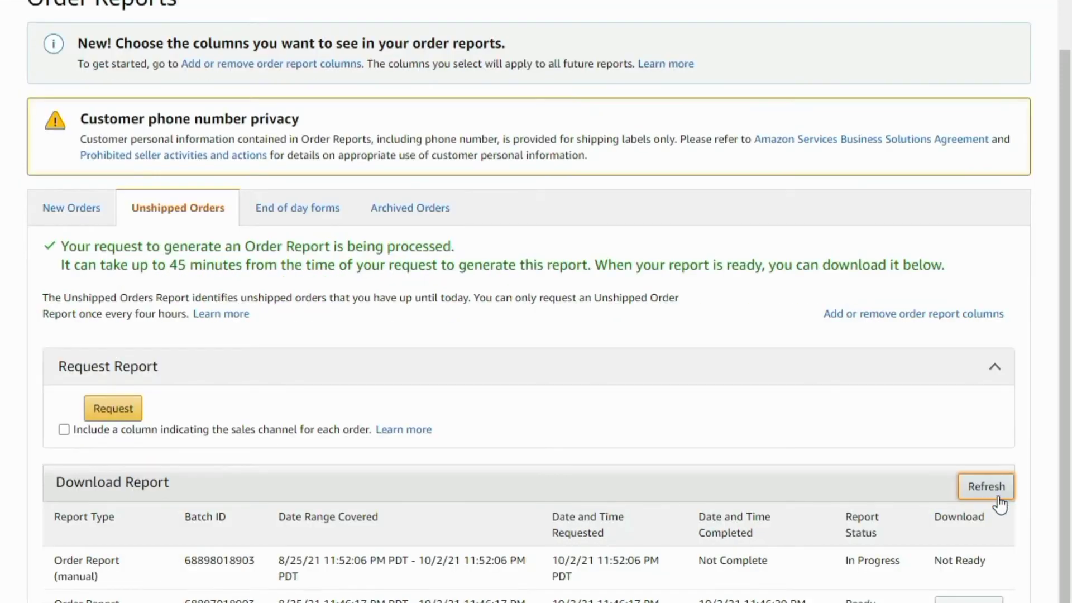
{"action": "left_click", "coordinate": [998, 494]}
{"action": "left_click", "coordinate": [990, 483]}
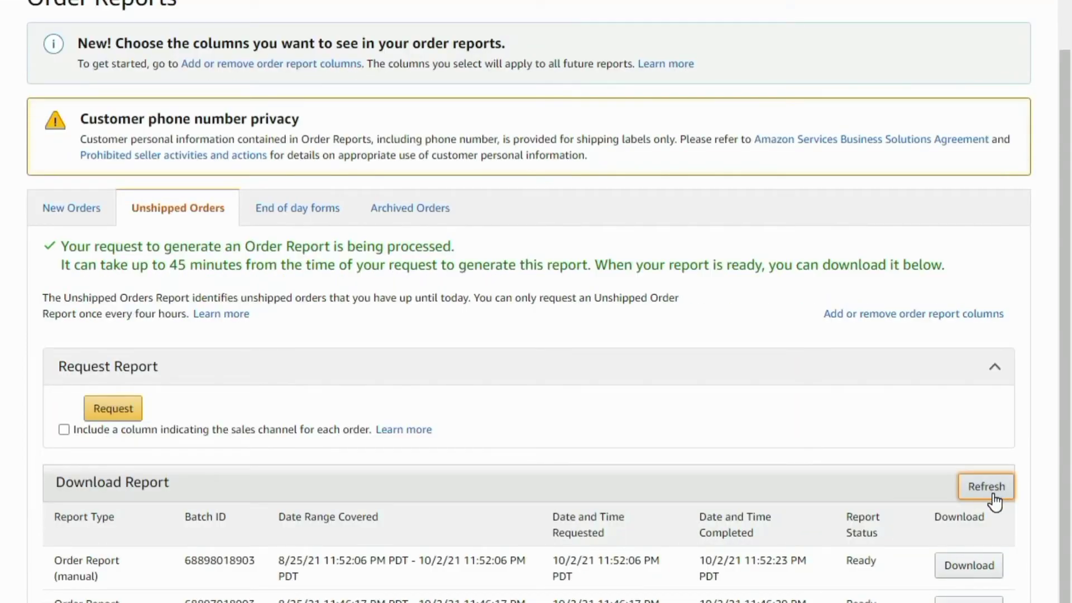
{"action": "left_click", "coordinate": [968, 570]}
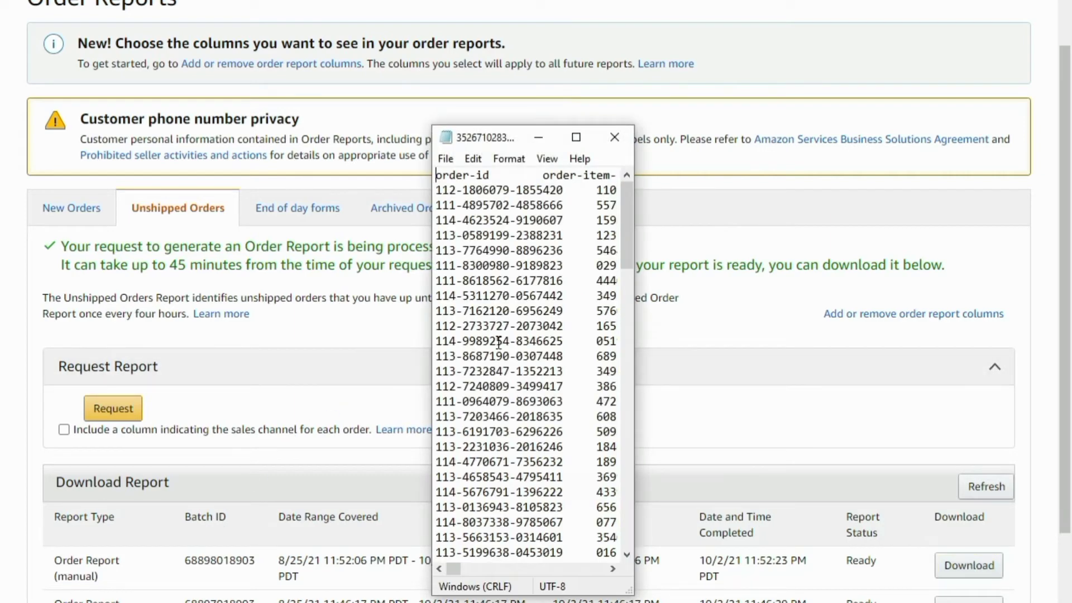
Switch to Excel with a blank workbook and dismiss the Microsoft Office Activation Wizard
{"action": "left_click", "coordinate": [164, 600]}
{"action": "type", "text": "ex"}
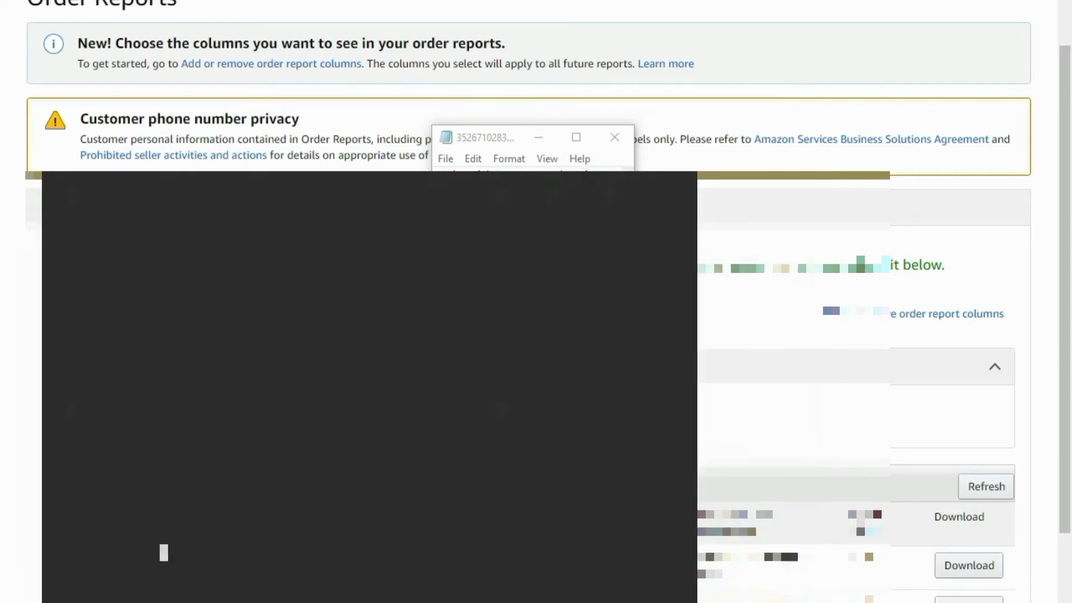
{"action": "key", "text": "Return"}
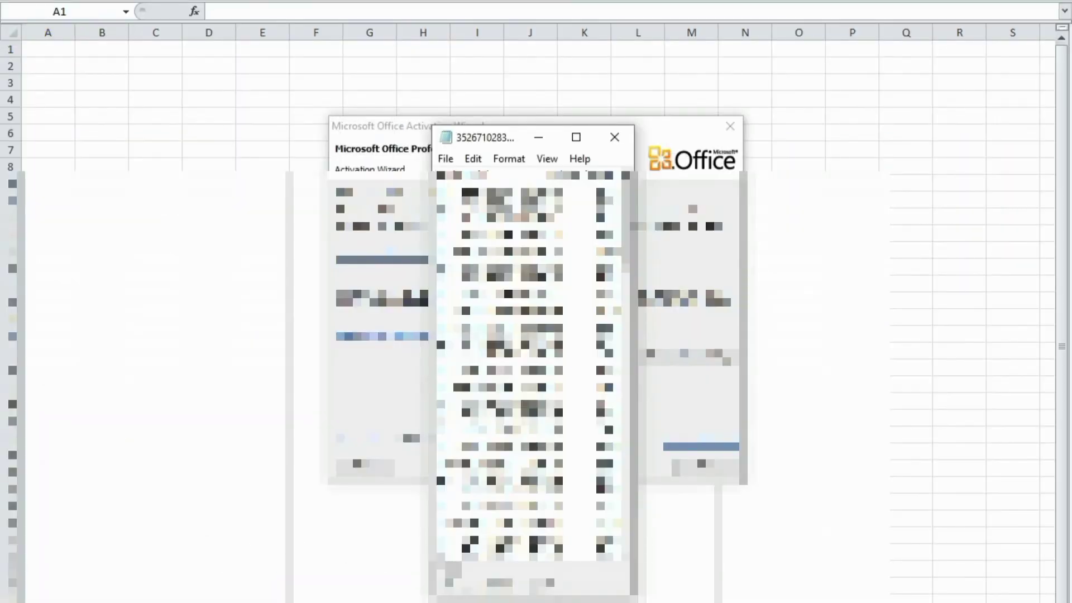
{"action": "left_click", "coordinate": [727, 131]}
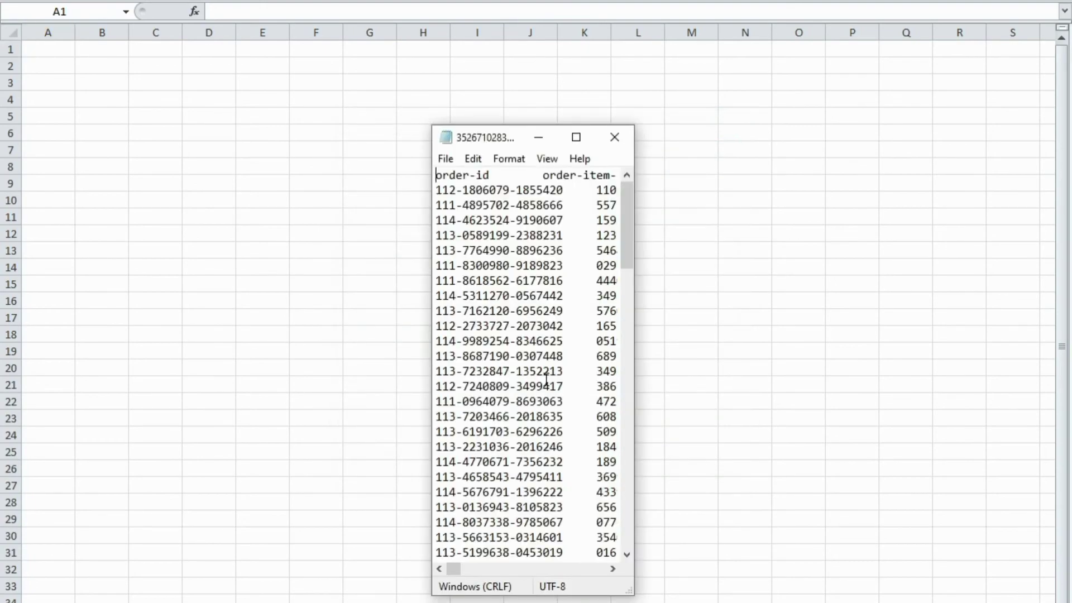
Copy the entire contents of the downloaded text report and paste them into the blank sheet starting at cell A1
{"action": "key", "text": "ctrl+a"}
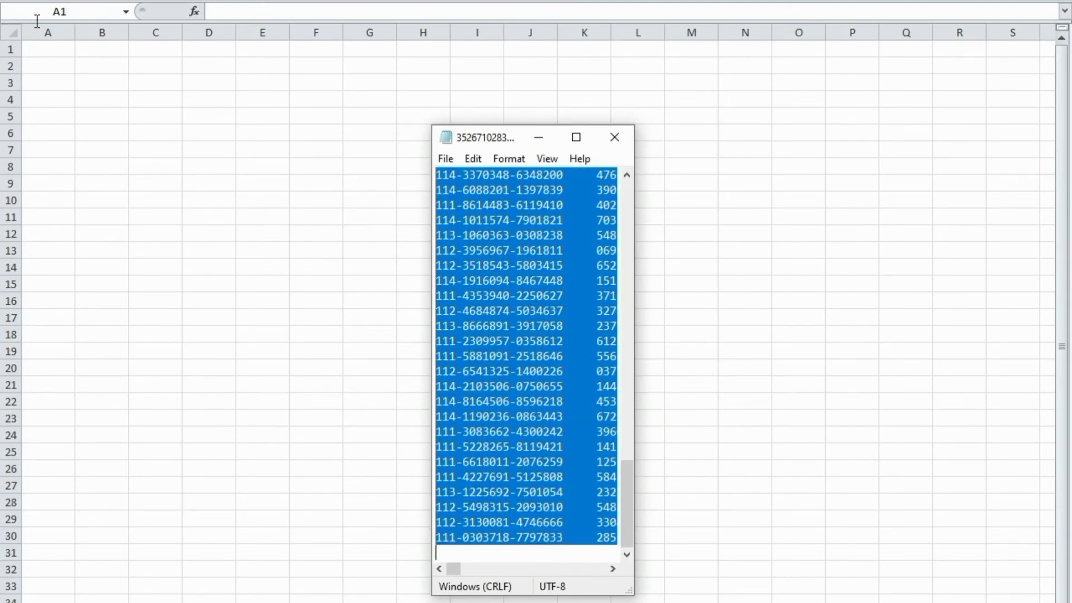
{"action": "key", "text": "ctrl+c"}
{"action": "left_click", "coordinate": [43, 48]}
{"action": "key", "text": "ctrl+v"}
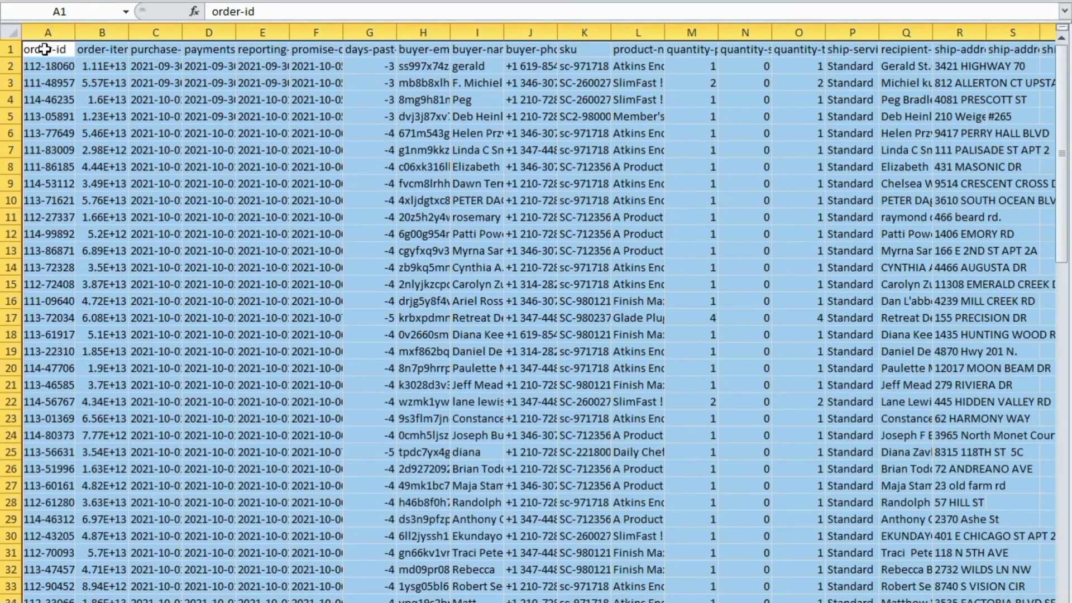
Highlight the promise-date, days-past-promise and purchase-date header cells in yellow
{"action": "left_click", "coordinate": [146, 167]}
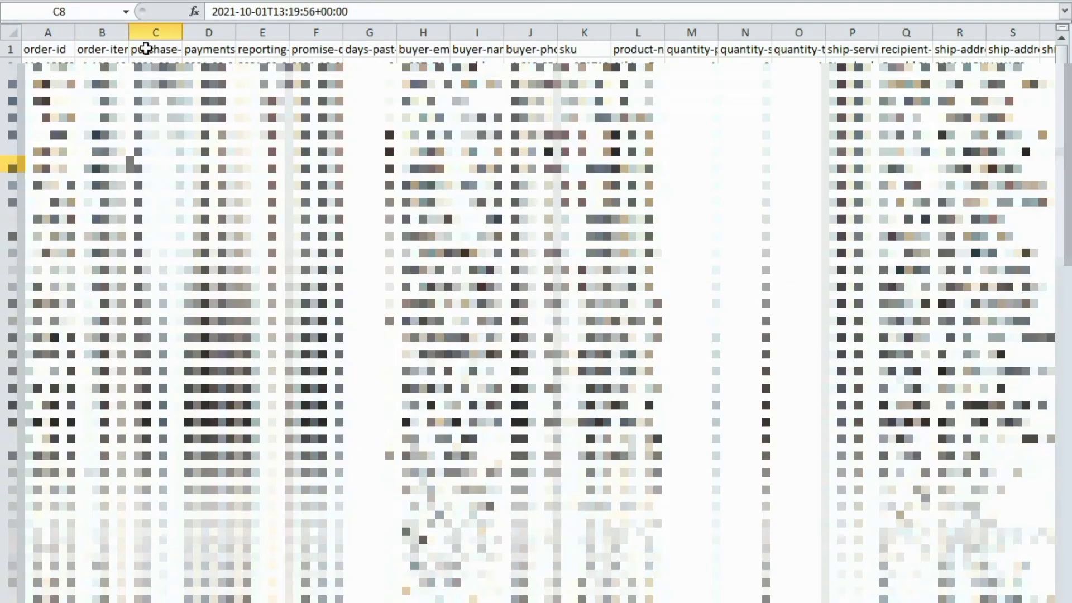
{"action": "left_click", "coordinate": [149, 48]}
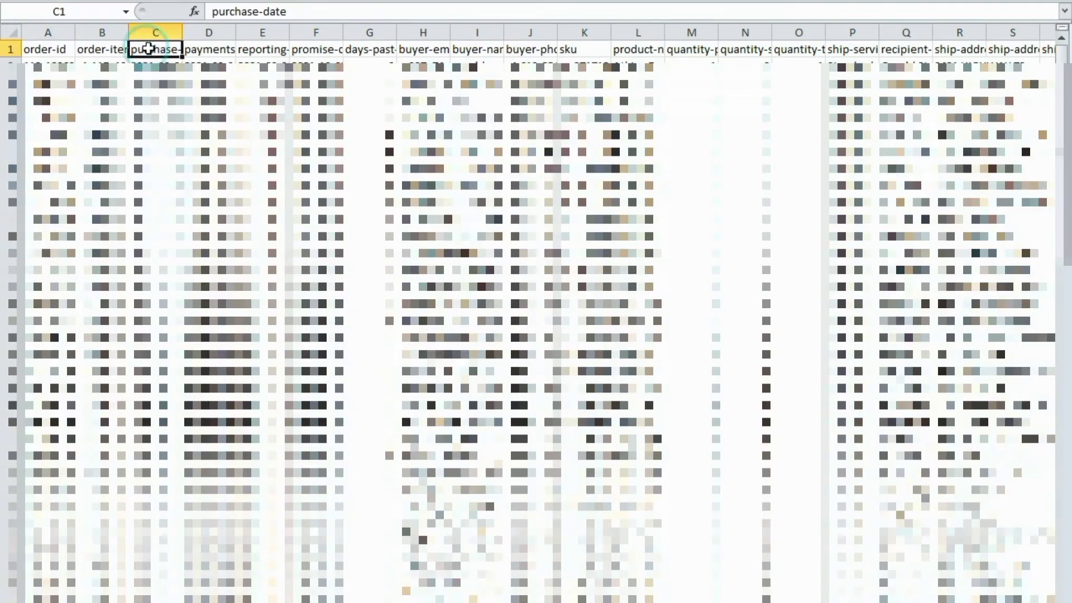
{"action": "left_click", "coordinate": [302, 48]}
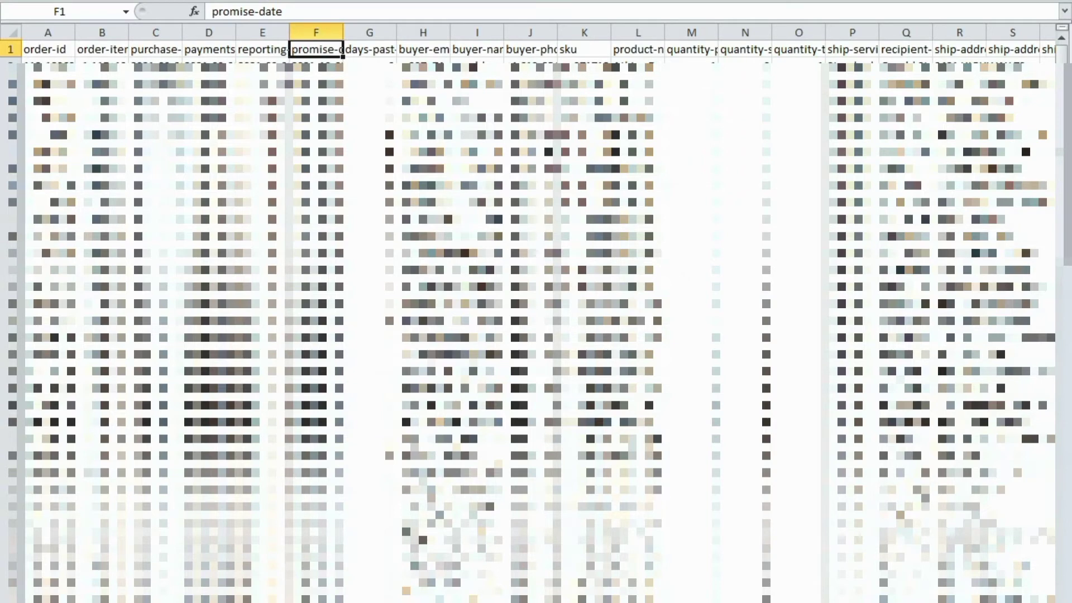
{"action": "left_click", "coordinate": [249, 1]}
{"action": "left_click", "coordinate": [363, 49]}
{"action": "left_click", "coordinate": [264, 2]}
{"action": "left_click", "coordinate": [161, 49]}
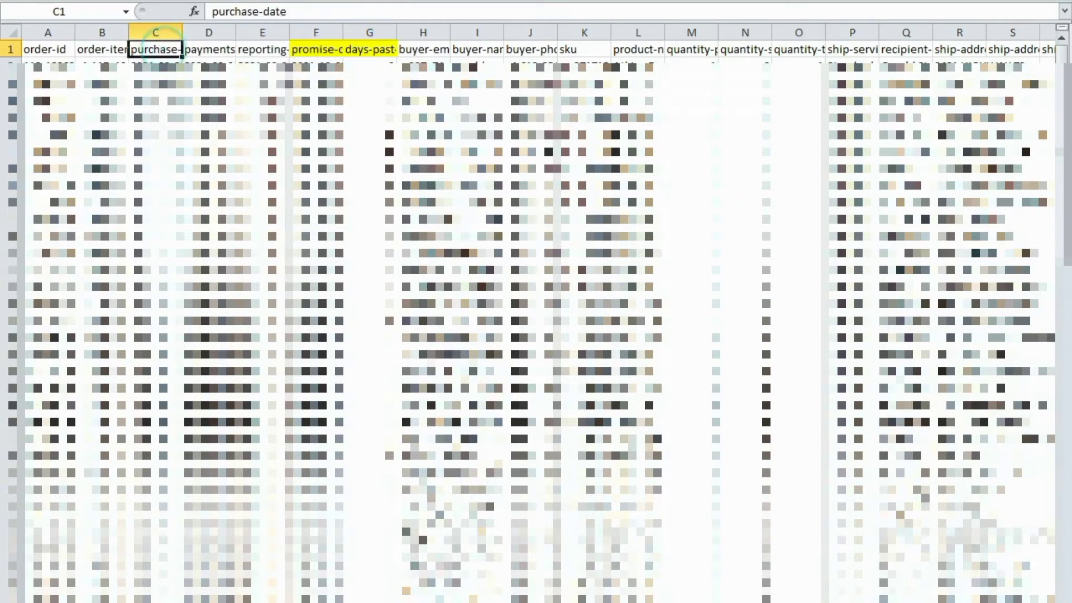
{"action": "left_click", "coordinate": [263, 2]}
Delete the payments-date and reporting-date columns and the order-item column beside order-id
{"action": "left_click_drag", "start_coordinate": [216, 34], "coordinate": [244, 45]}
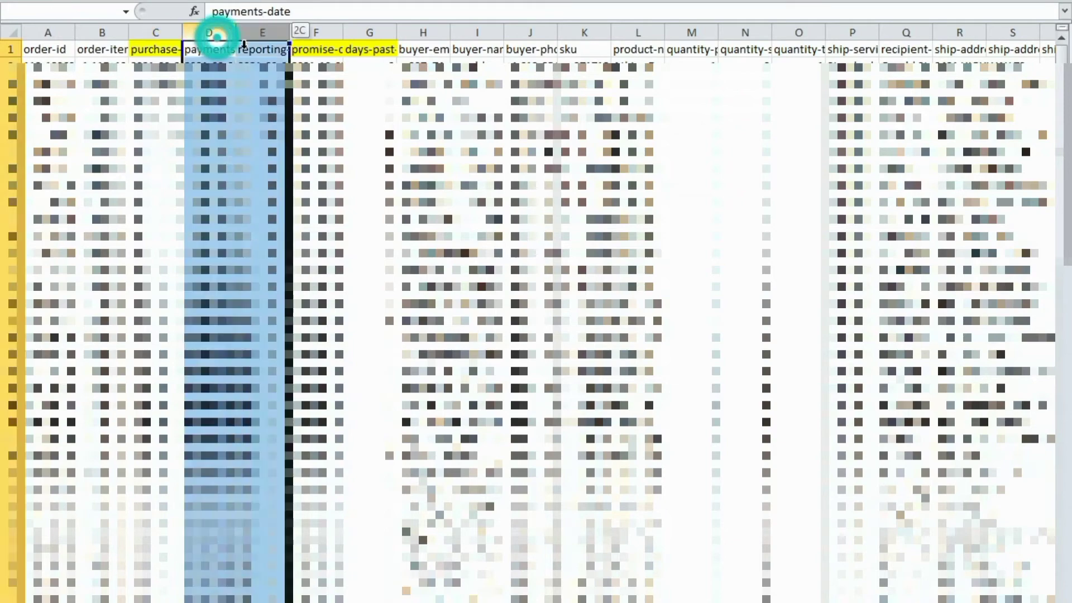
{"action": "right_click", "coordinate": [244, 44]}
{"action": "left_click", "coordinate": [289, 177]}
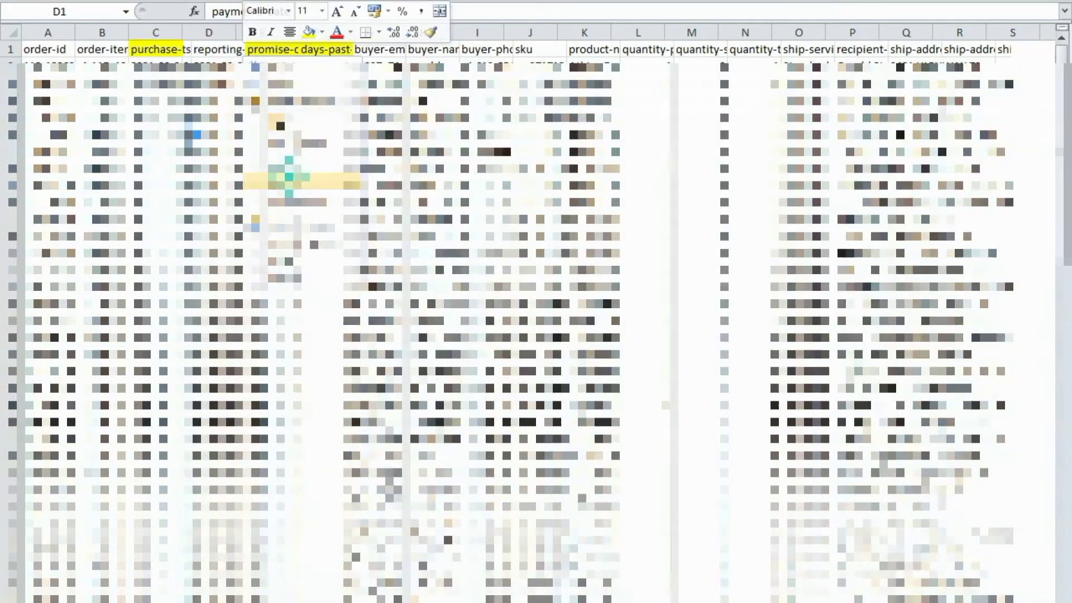
{"action": "left_click", "coordinate": [115, 32]}
{"action": "right_click", "coordinate": [121, 33]}
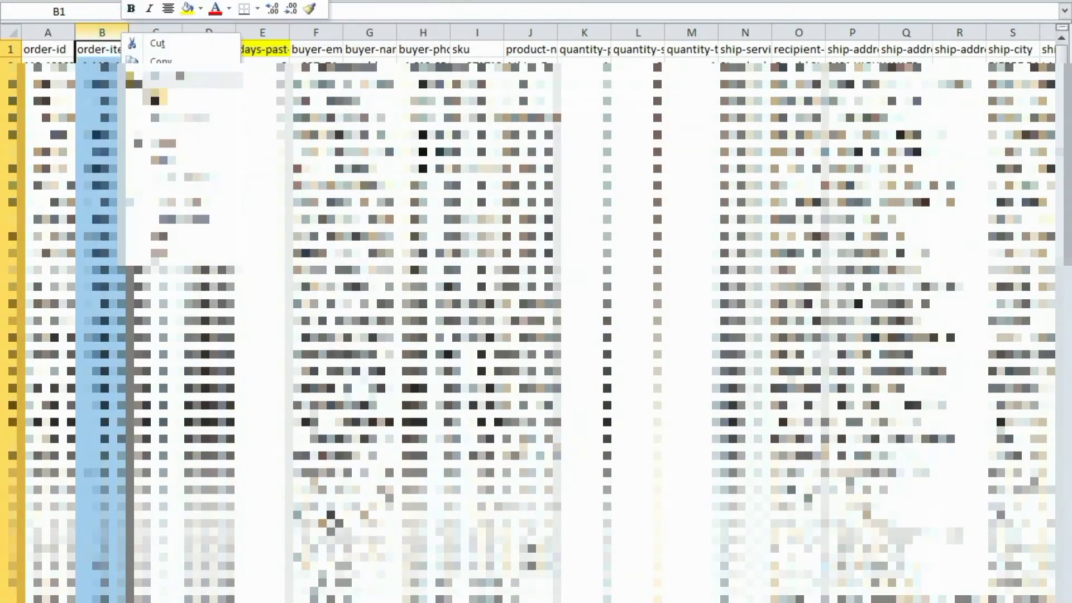
{"action": "left_click", "coordinate": [159, 162]}
Delete all columns from buyer-email through column AA, including the quantity, shipping and price-designation data
{"action": "left_click", "coordinate": [260, 28]}
{"action": "left_click_drag", "start_coordinate": [259, 25], "coordinate": [983, 32]}
{"action": "right_click", "coordinate": [698, 165]}
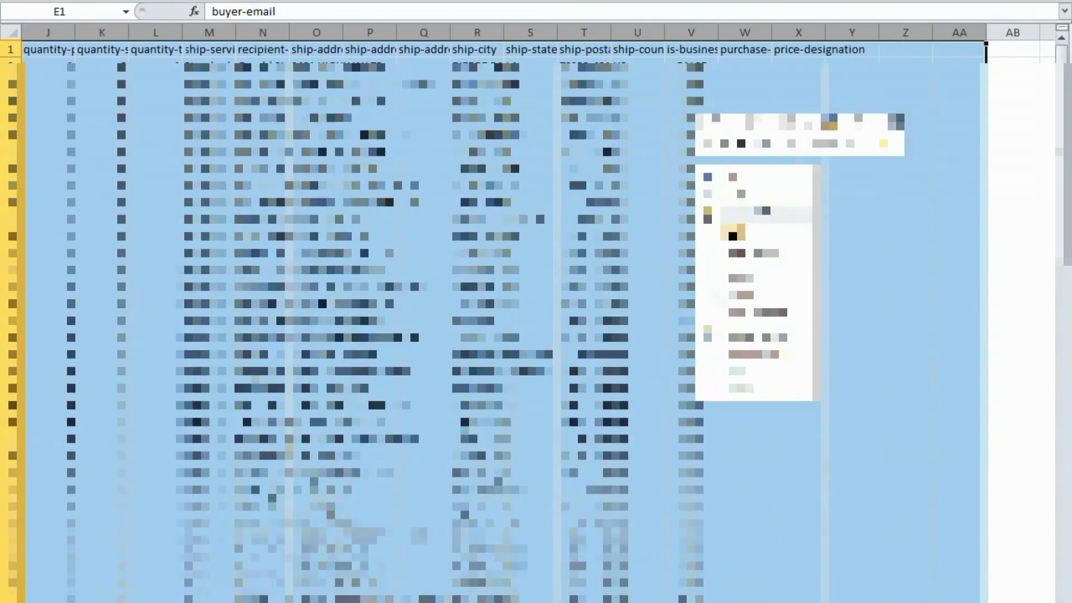
{"action": "left_click", "coordinate": [759, 312]}
{"action": "left_click", "coordinate": [302, 334]}
{"action": "left_click", "coordinate": [391, 366]}
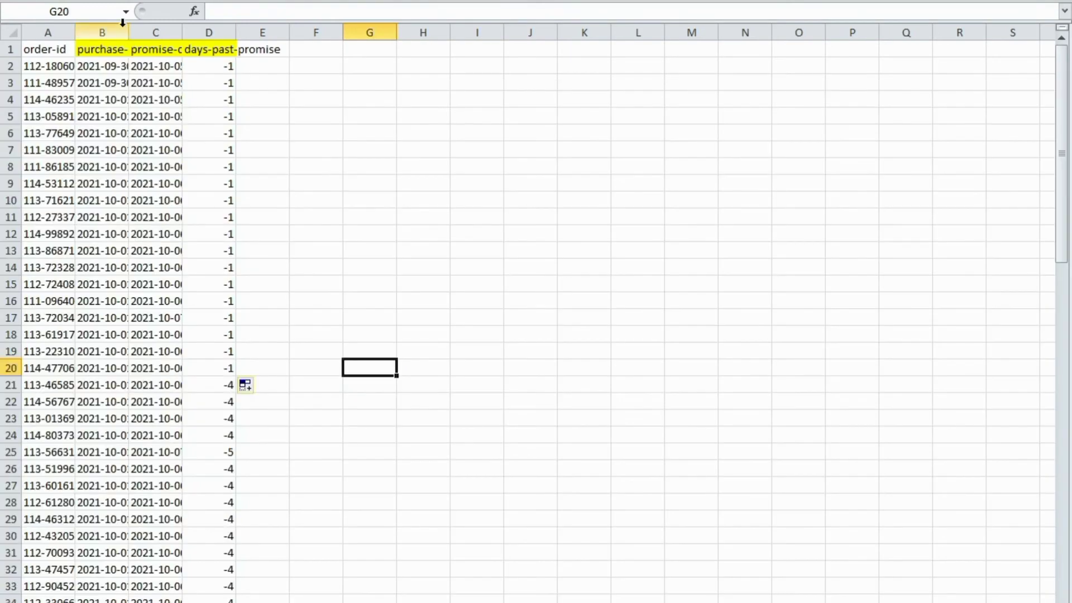
Fit the purchase-date column to its contents and make the promise-date column slightly narrower than its full timestamps
{"action": "double_click", "coordinate": [128, 25]}
{"action": "left_click", "coordinate": [246, 82]}
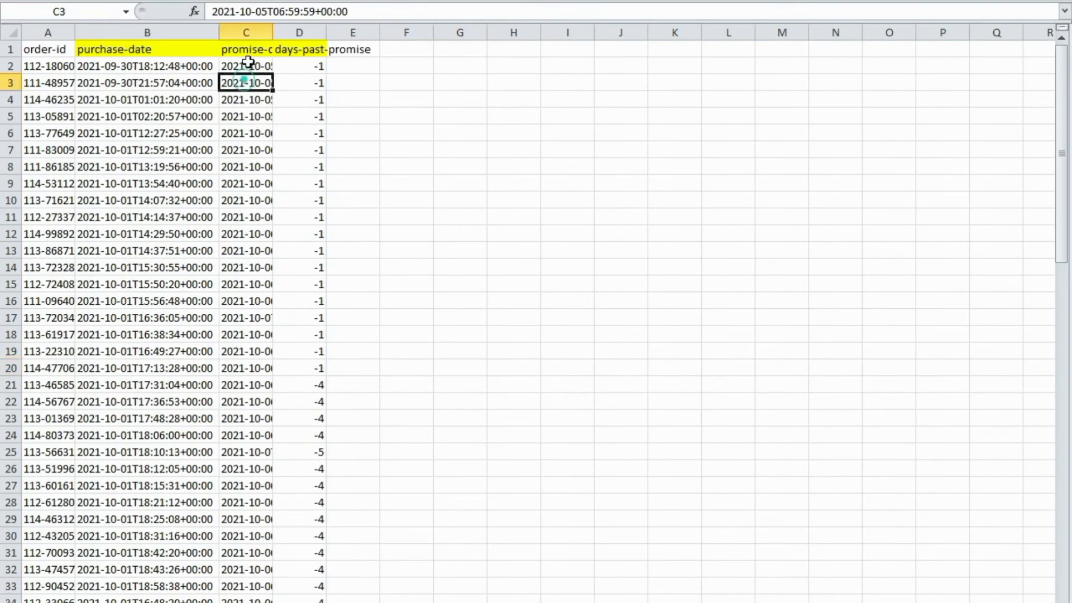
{"action": "double_click", "coordinate": [273, 25]}
{"action": "left_click", "coordinate": [299, 217]}
{"action": "left_click", "coordinate": [260, 66]}
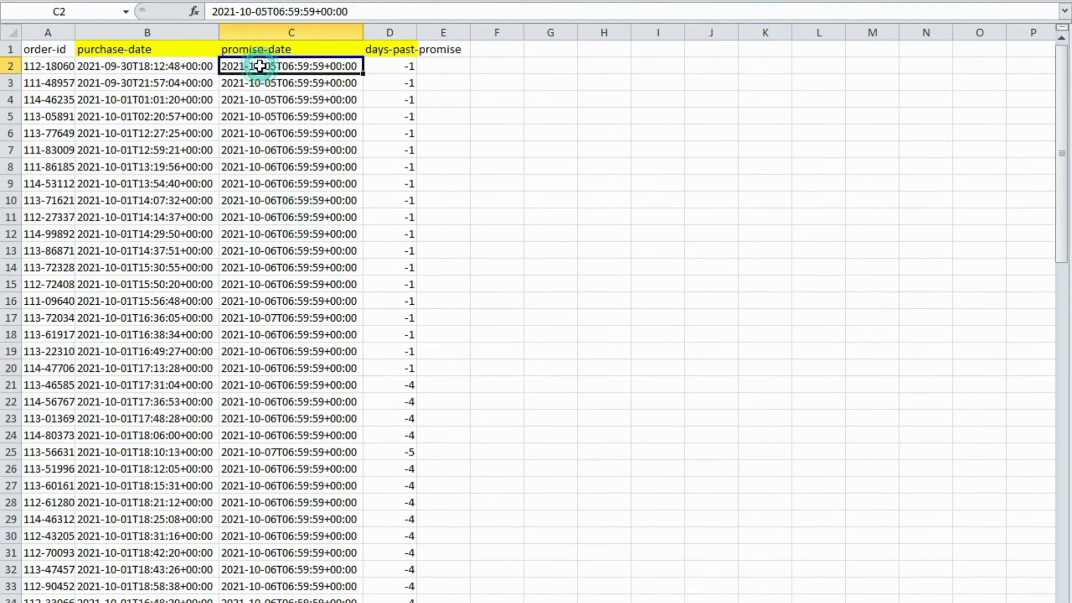
{"action": "left_click_drag", "start_coordinate": [363, 30], "coordinate": [316, 35]}
{"action": "left_click", "coordinate": [322, 151]}
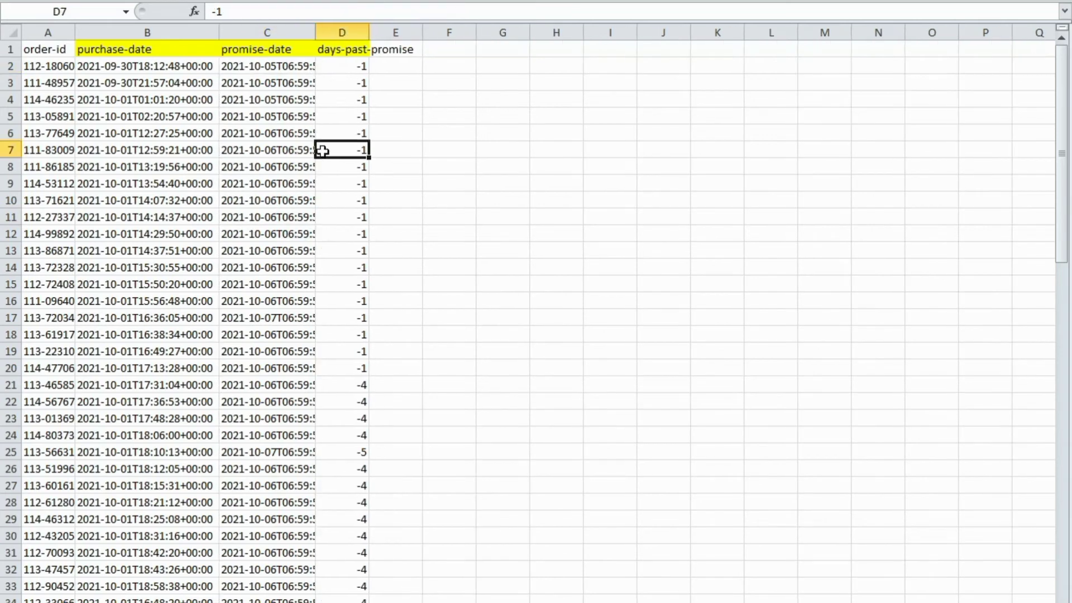
{"action": "left_click", "coordinate": [307, 130]}
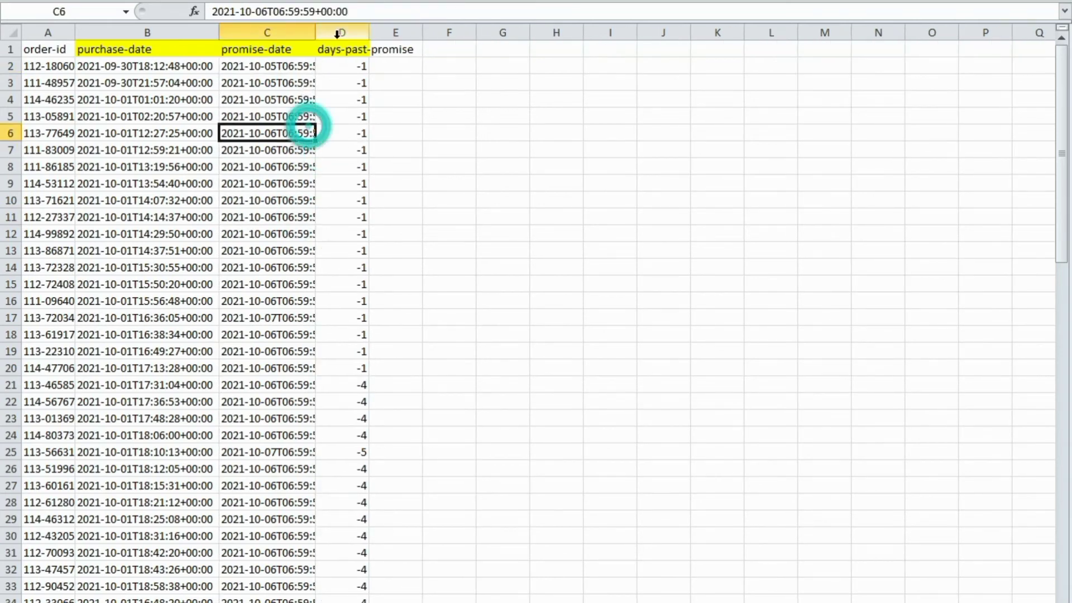
Widen the order-id column so that it fits the complete order IDs
{"action": "left_click", "coordinate": [345, 66]}
{"action": "left_click_drag", "start_coordinate": [76, 32], "coordinate": [162, 35]}
{"action": "left_click", "coordinate": [146, 179]}
{"action": "left_click", "coordinate": [171, 213]}
{"action": "left_click", "coordinate": [448, 62]}
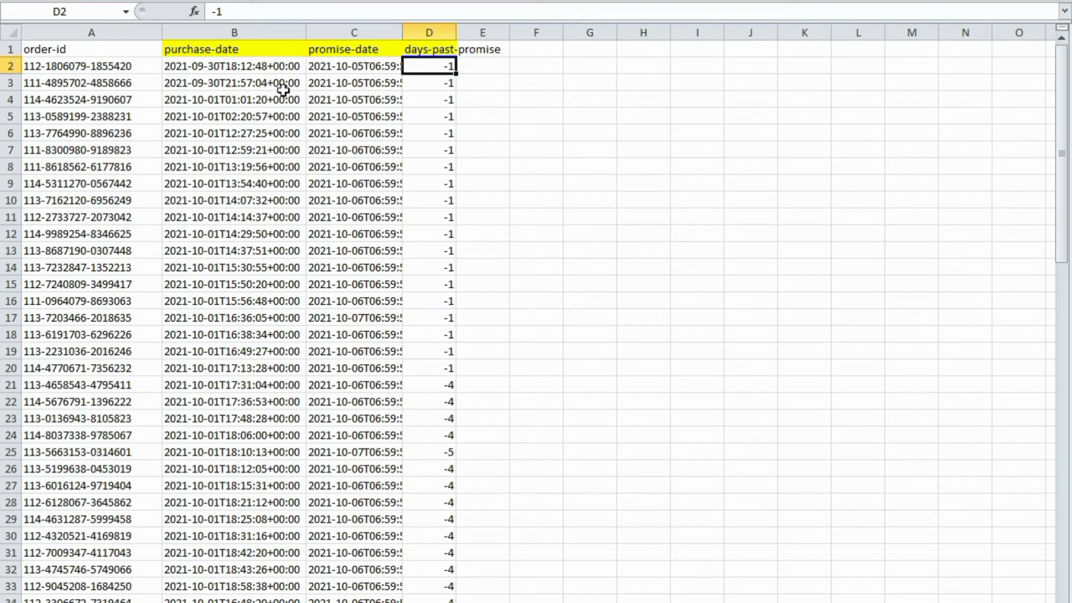
Copy the order ID in cell A2 and open the Manage Orders page in Amazon Seller Central
{"action": "left_click", "coordinate": [151, 67]}
{"action": "key", "text": "ctrl+c"}
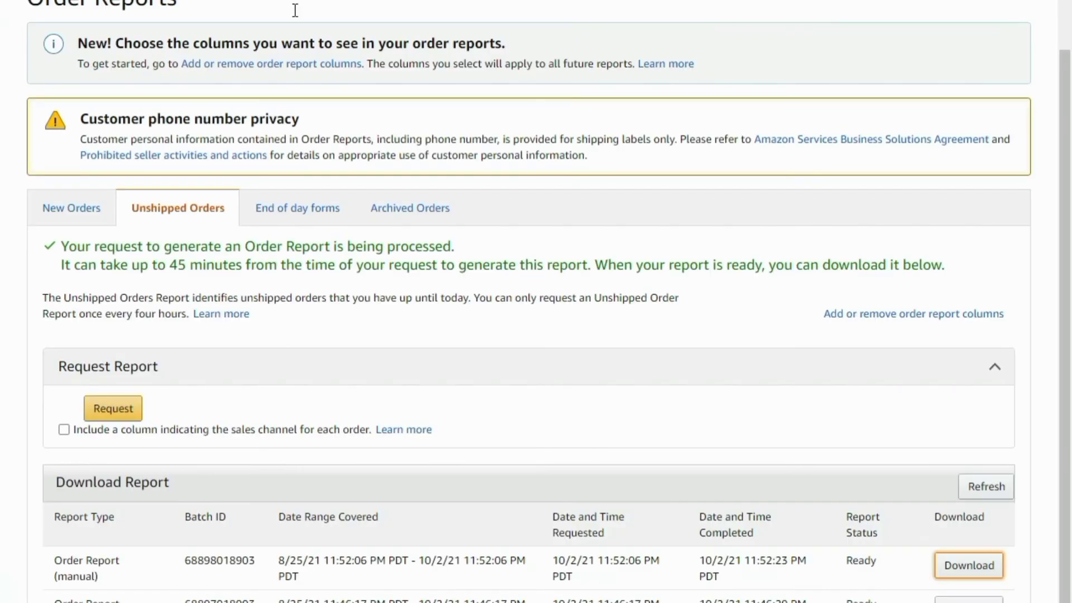
{"action": "scroll", "coordinate": [270, 232], "scroll_direction": "up", "scroll_amount": 2}
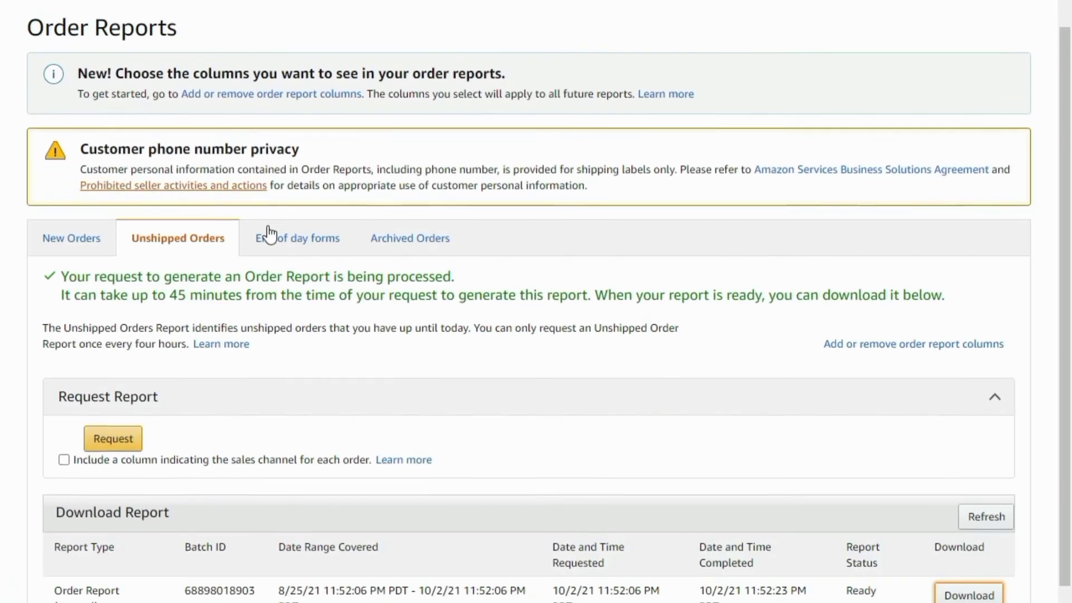
{"action": "mouse_move", "coordinate": [216, 38]}
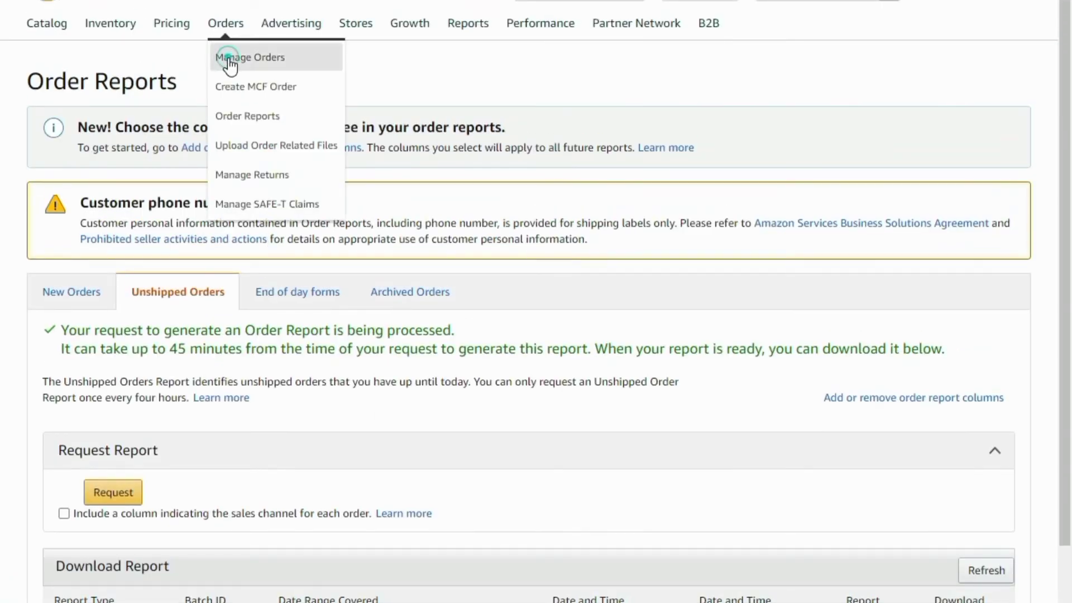
{"action": "left_click", "coordinate": [229, 58]}
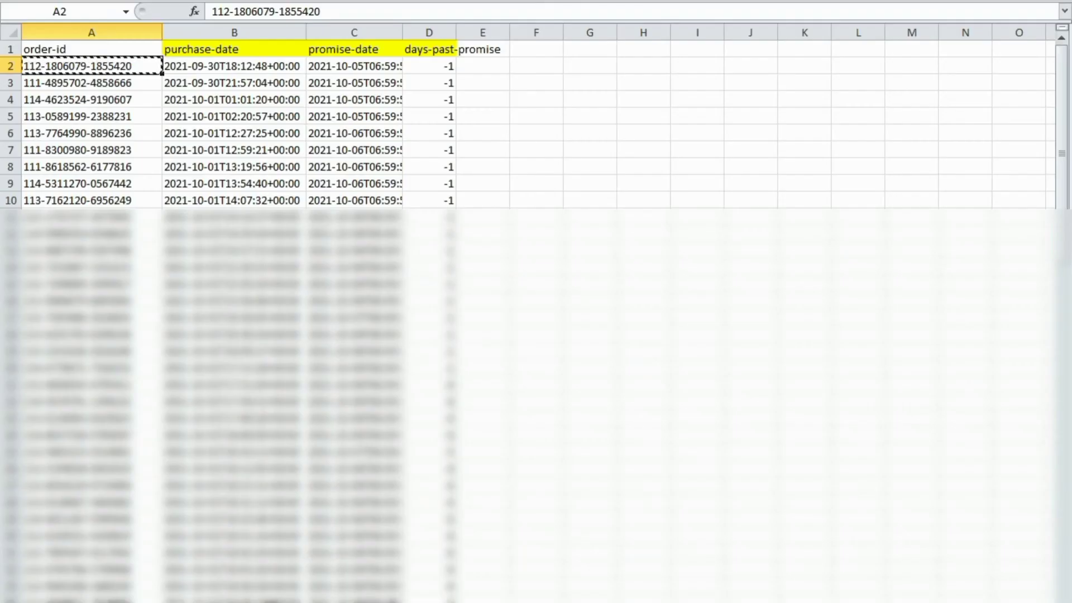
Search the managed orders by the copied order ID and look through the order's details
{"action": "key", "text": "alt+Tab"}
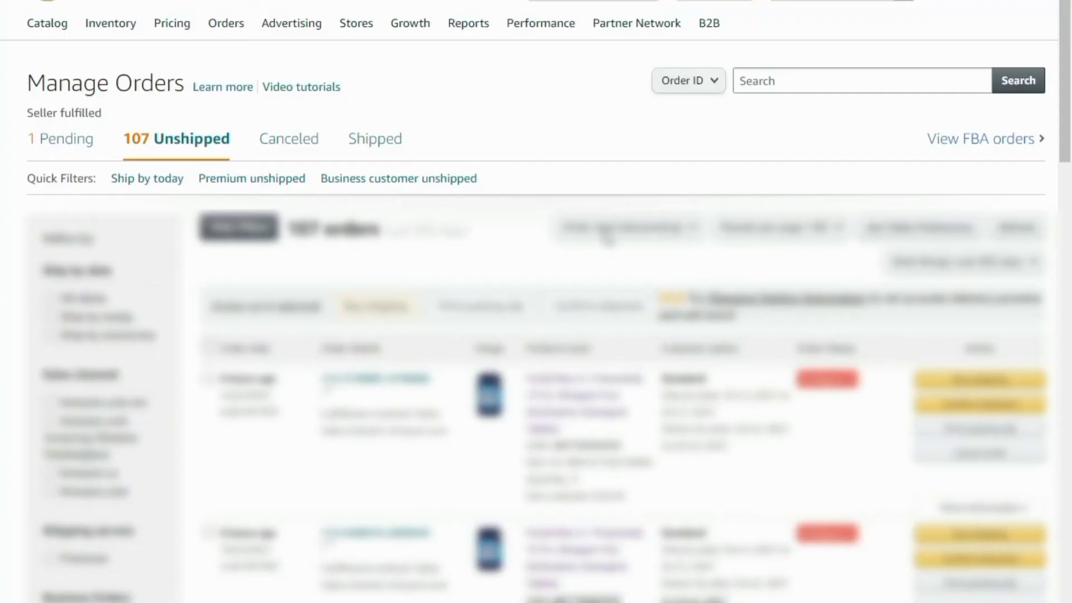
{"action": "left_click", "coordinate": [776, 84]}
{"action": "key", "text": "ctrl+v"}
{"action": "left_click", "coordinate": [998, 81]}
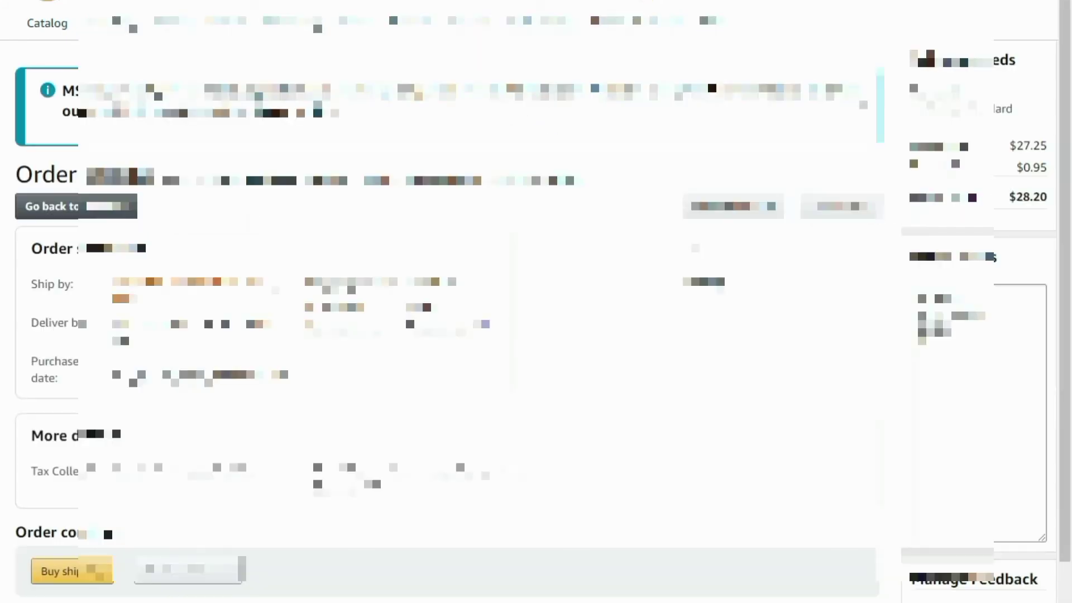
{"action": "scroll", "coordinate": [446, 301], "scroll_direction": "down", "scroll_amount": 5}
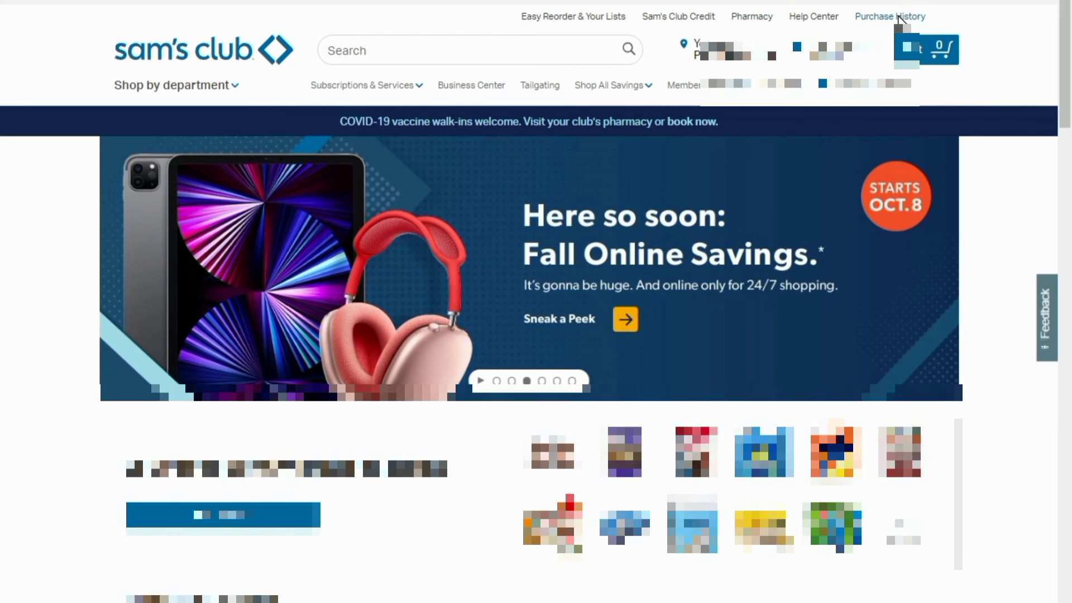
Open the Sam's Club purchase history and search the online orders by the copied supplier order number
{"action": "left_click", "coordinate": [899, 16]}
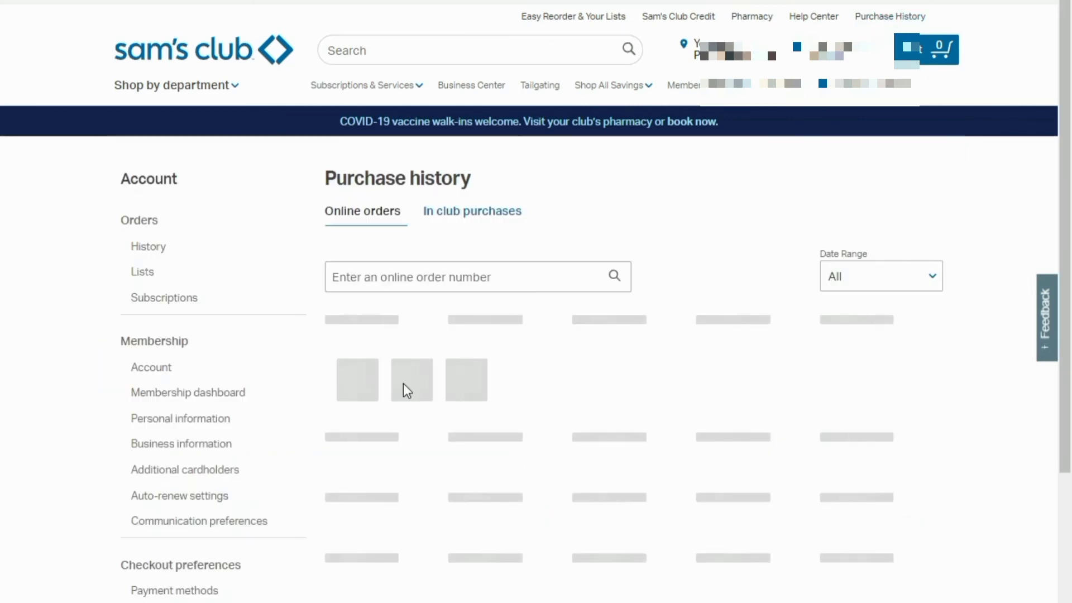
{"action": "left_click", "coordinate": [483, 273]}
{"action": "key", "text": "ctrl+v"}
{"action": "key", "text": "Return"}
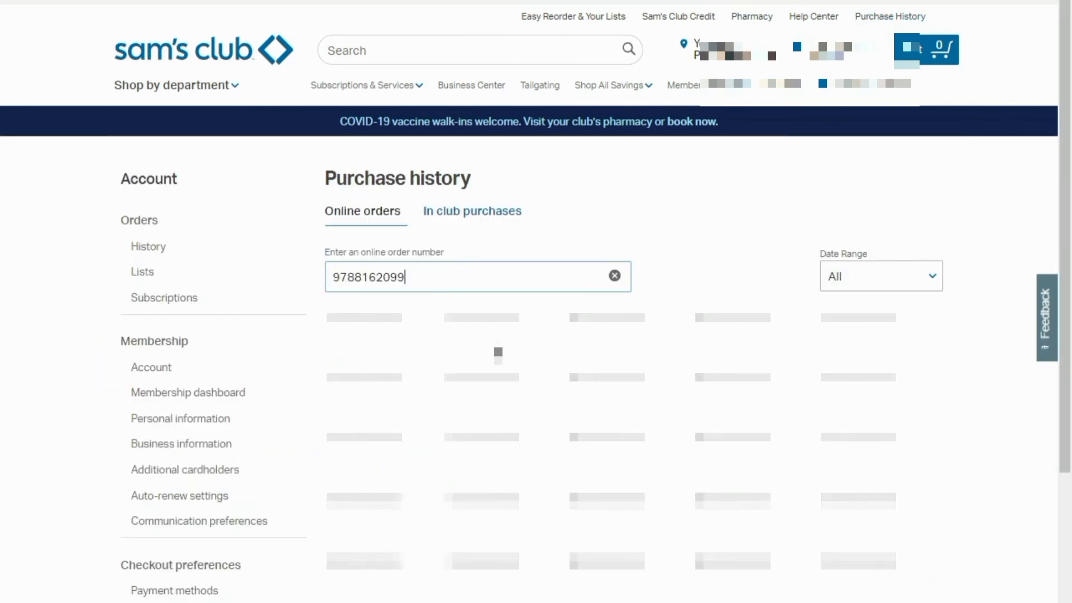
Open the matching Sam's Club order, look through its details, and return to the Amazon order details
{"action": "left_click", "coordinate": [929, 365]}
{"action": "scroll", "coordinate": [565, 445], "scroll_direction": "down", "scroll_amount": 1}
{"action": "scroll", "coordinate": [565, 335], "scroll_direction": "up", "scroll_amount": 2}
{"action": "scroll", "coordinate": [565, 335], "scroll_direction": "down", "scroll_amount": 3}
{"action": "scroll", "coordinate": [565, 335], "scroll_direction": "up", "scroll_amount": 2}
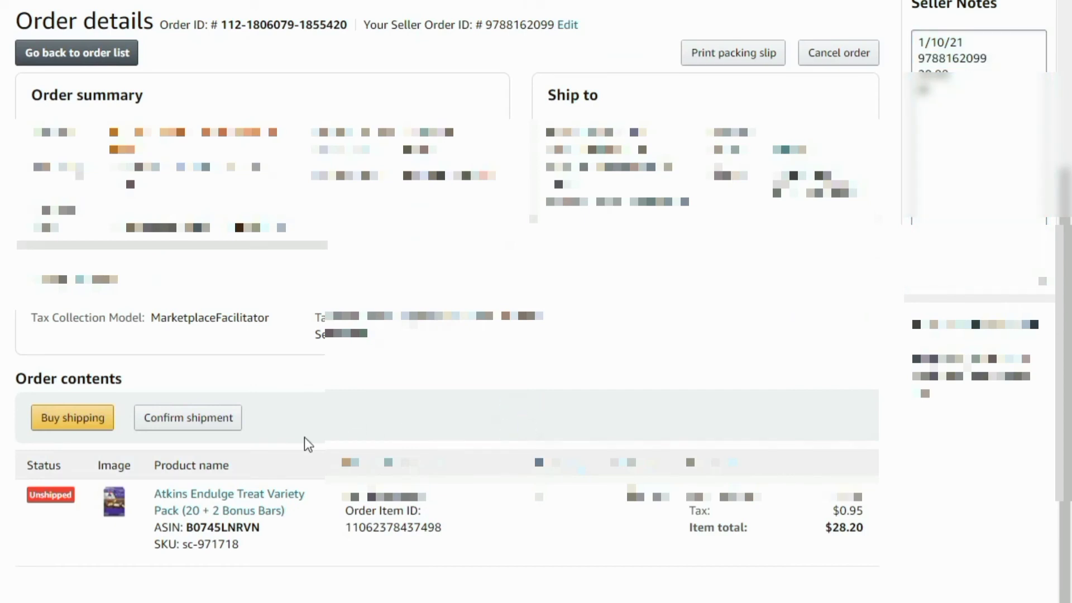
Append LATER to the order's seller order ID and save the change
{"action": "left_click", "coordinate": [557, 20]}
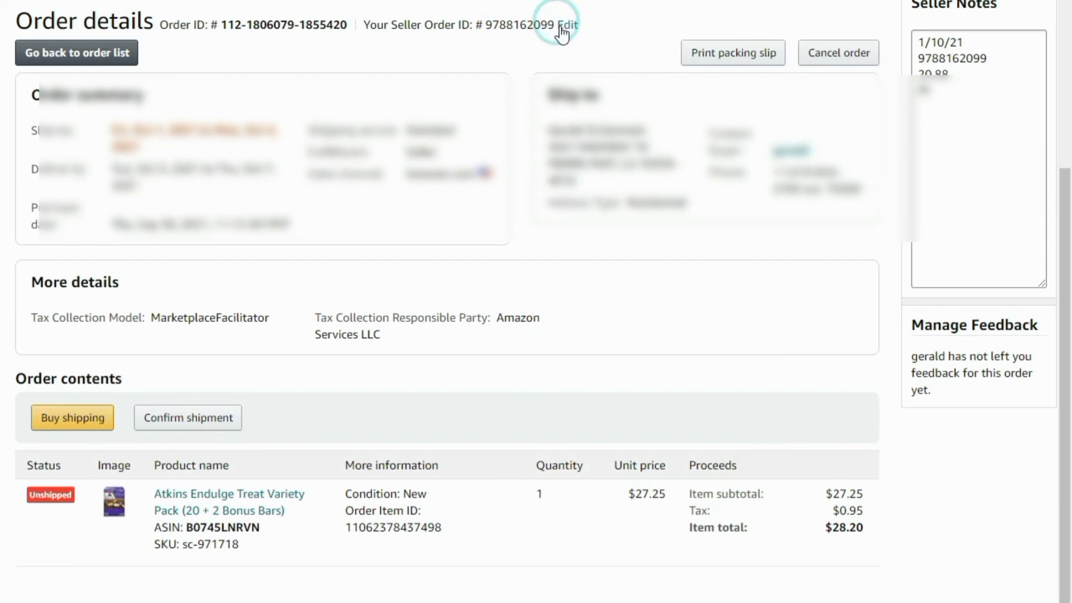
{"action": "left_click", "coordinate": [561, 27]}
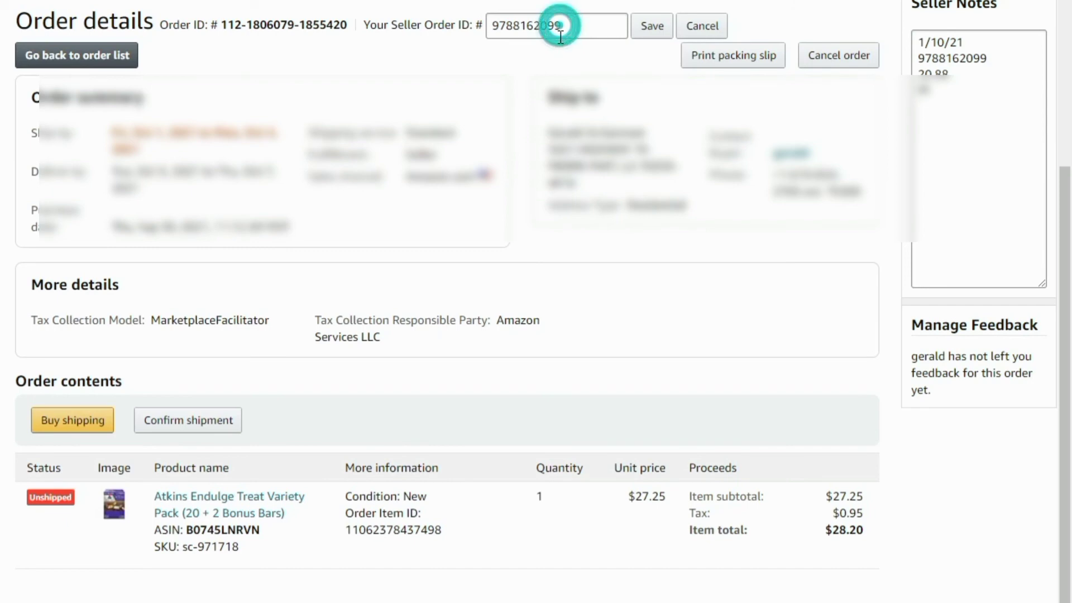
{"action": "left_click", "coordinate": [572, 28]}
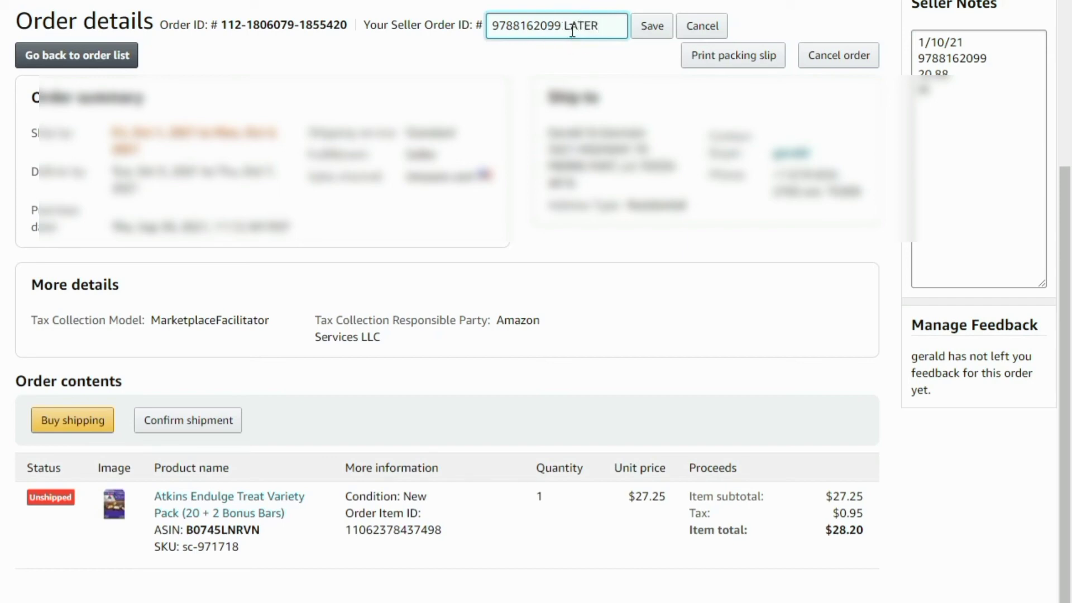
{"action": "left_click", "coordinate": [634, 29]}
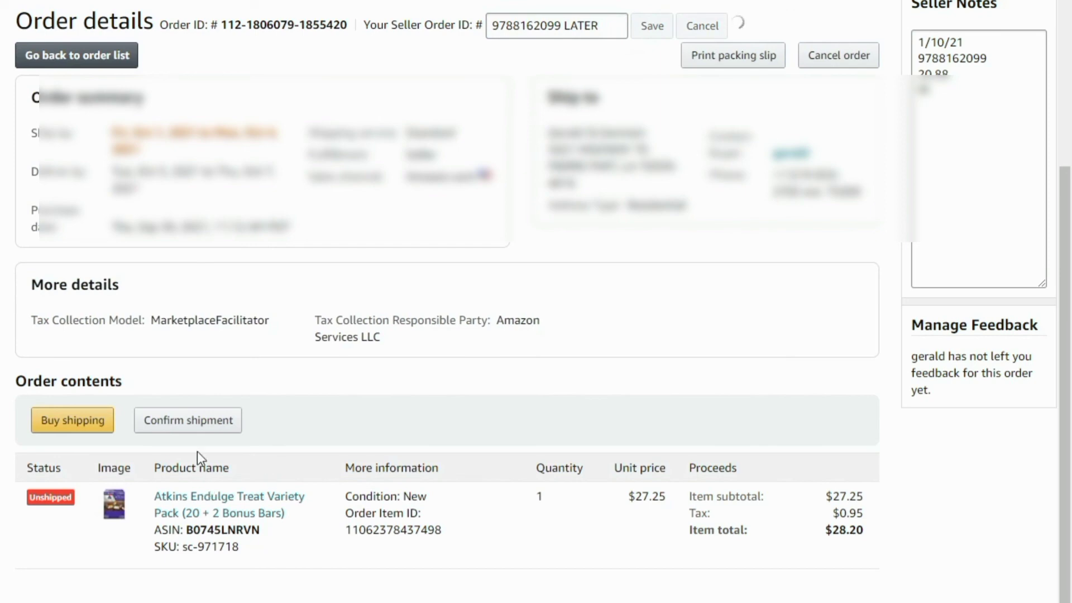
Open the shipment confirmation for the unshipped item and set the carrier to UPS and the shipping service to UPS Ground
{"action": "left_click", "coordinate": [188, 419]}
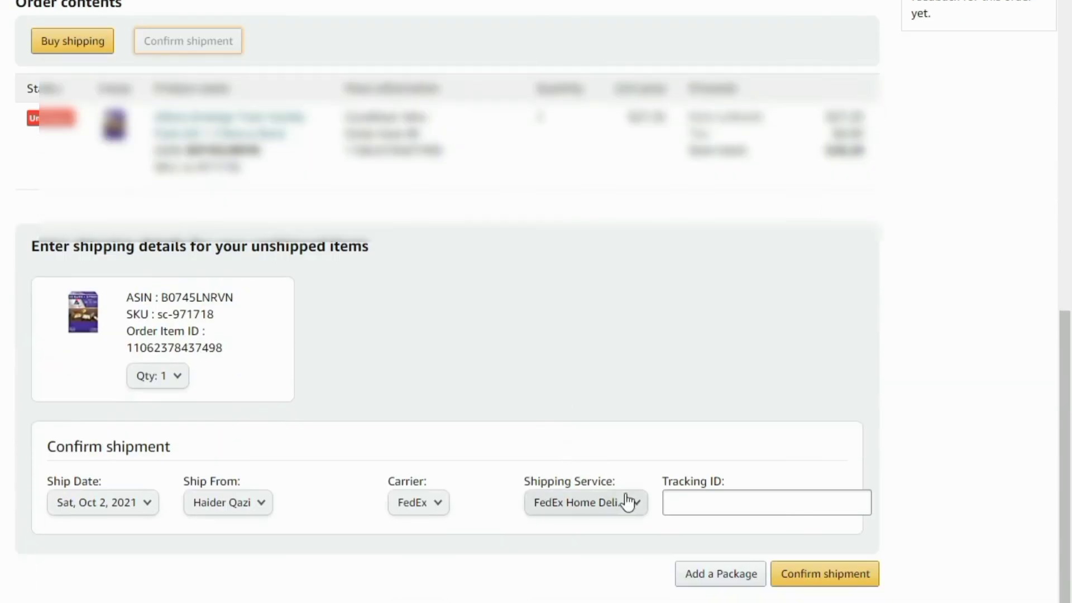
{"action": "left_click", "coordinate": [611, 512]}
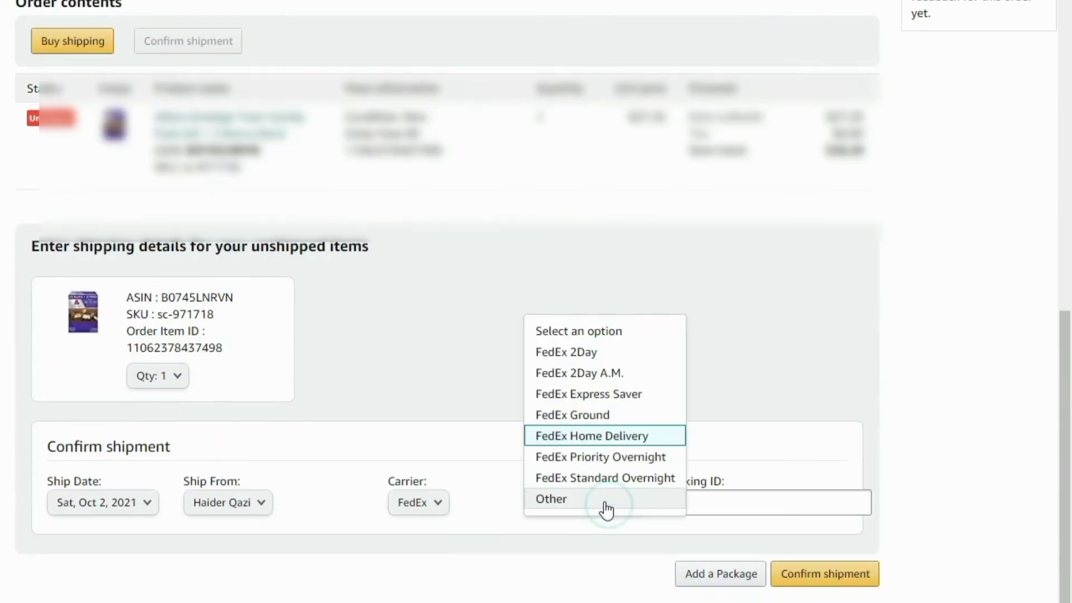
{"action": "left_click", "coordinate": [428, 505]}
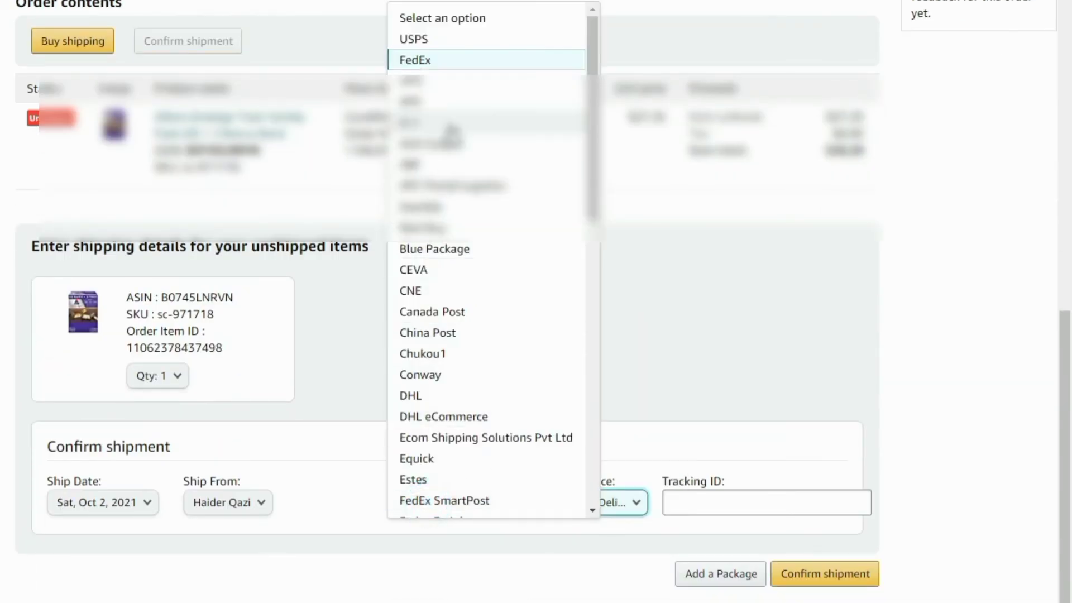
{"action": "left_click", "coordinate": [411, 81]}
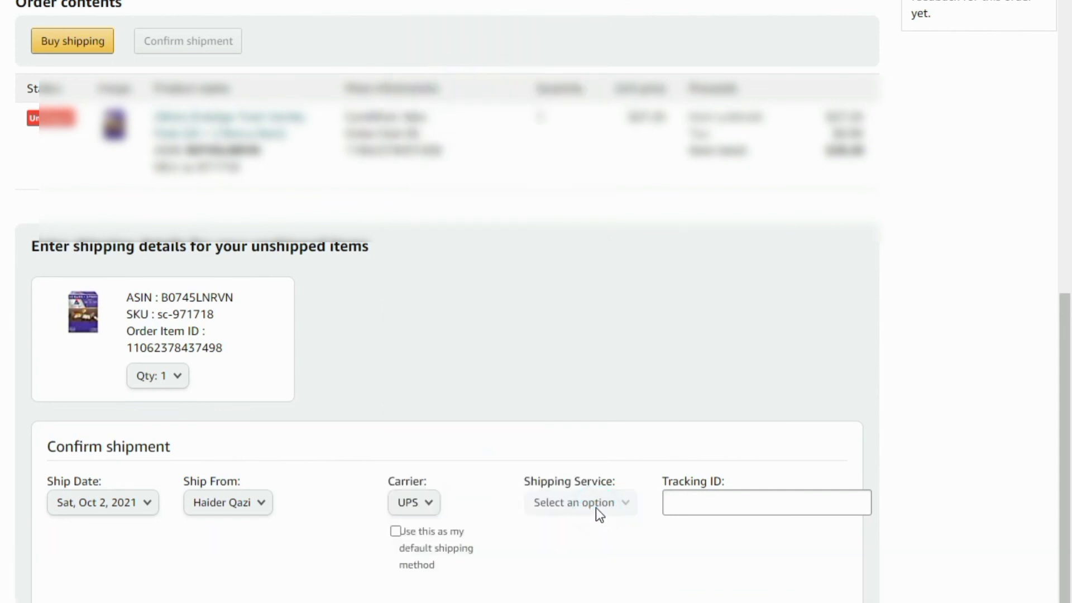
{"action": "left_click", "coordinate": [595, 502]}
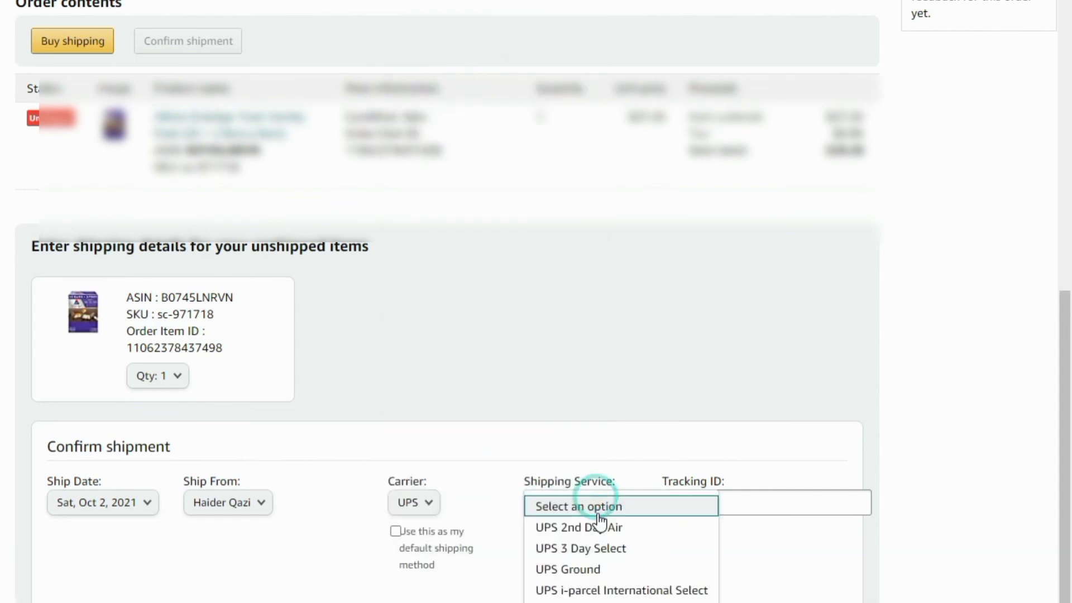
{"action": "left_click", "coordinate": [598, 569]}
Leave the tracking ID empty and submit the shipment confirmation for the unshipped order
{"action": "left_click", "coordinate": [719, 502]}
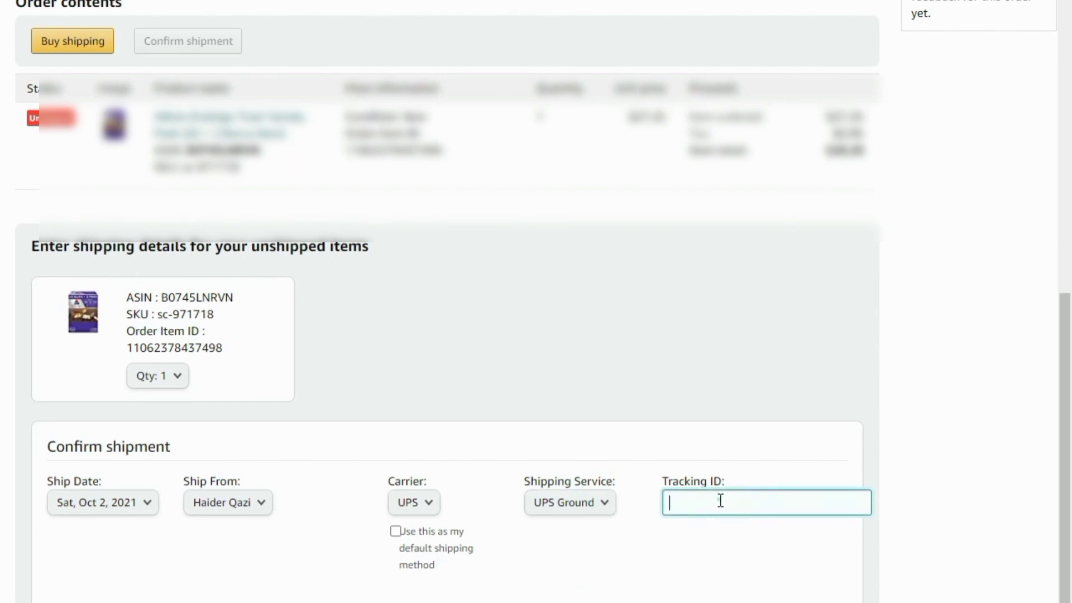
{"action": "scroll", "coordinate": [796, 419], "scroll_direction": "up", "scroll_amount": 6}
{"action": "scroll", "coordinate": [806, 426], "scroll_direction": "down", "scroll_amount": 6}
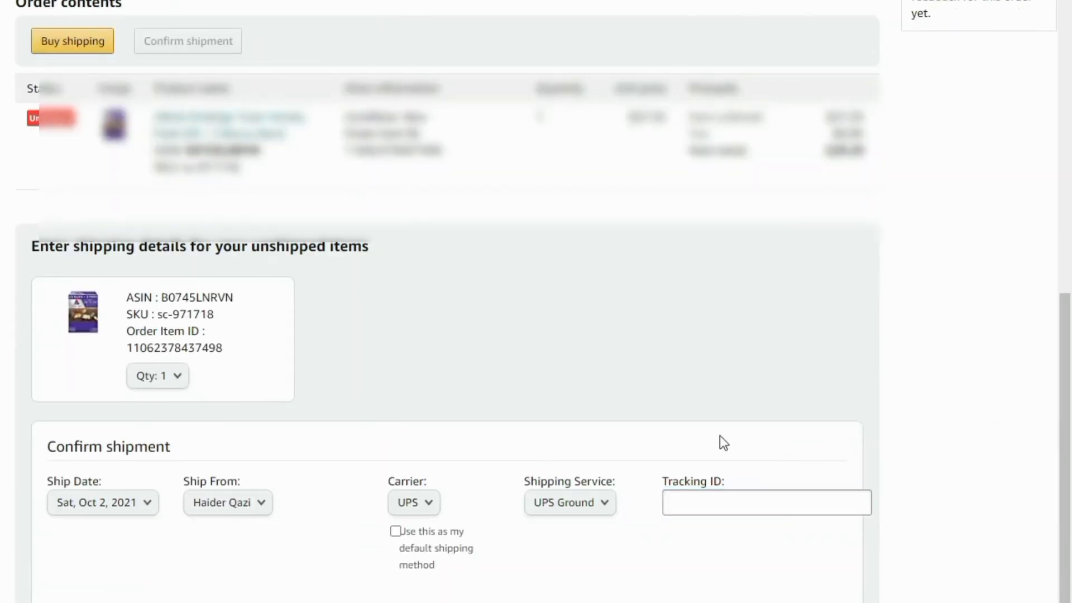
{"action": "left_click", "coordinate": [756, 566]}
{"action": "scroll", "coordinate": [870, 563], "scroll_direction": "down", "scroll_amount": 1}
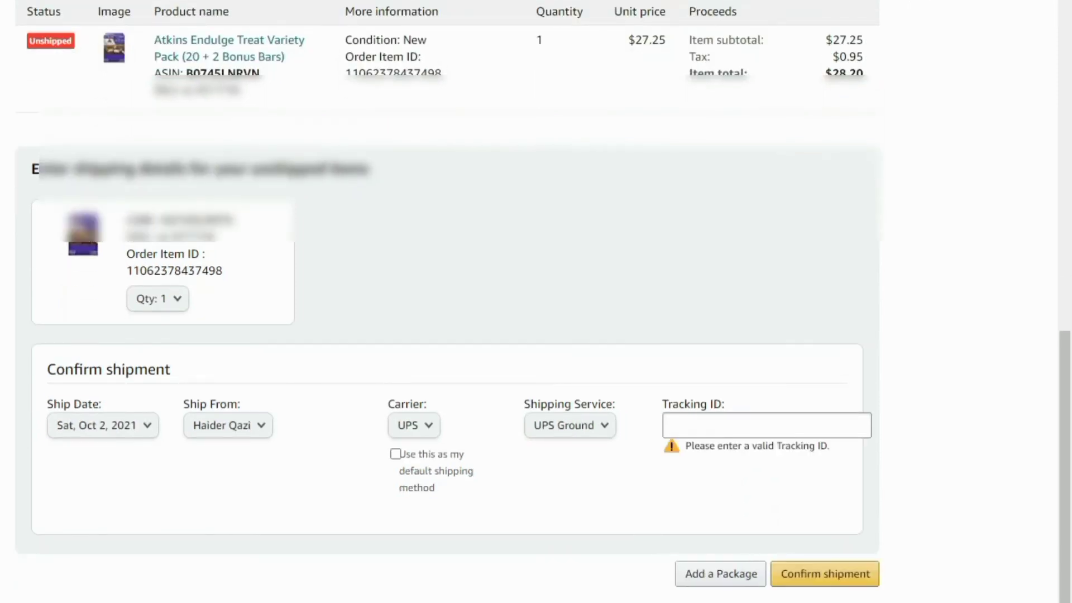
{"action": "left_click", "coordinate": [885, 530]}
{"action": "left_click", "coordinate": [830, 575]}
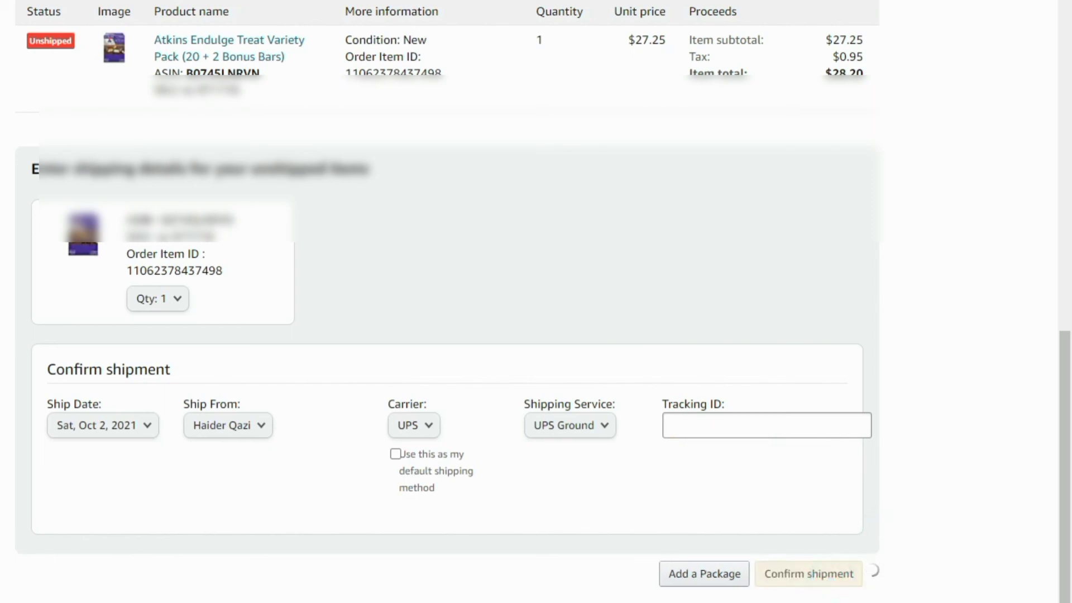